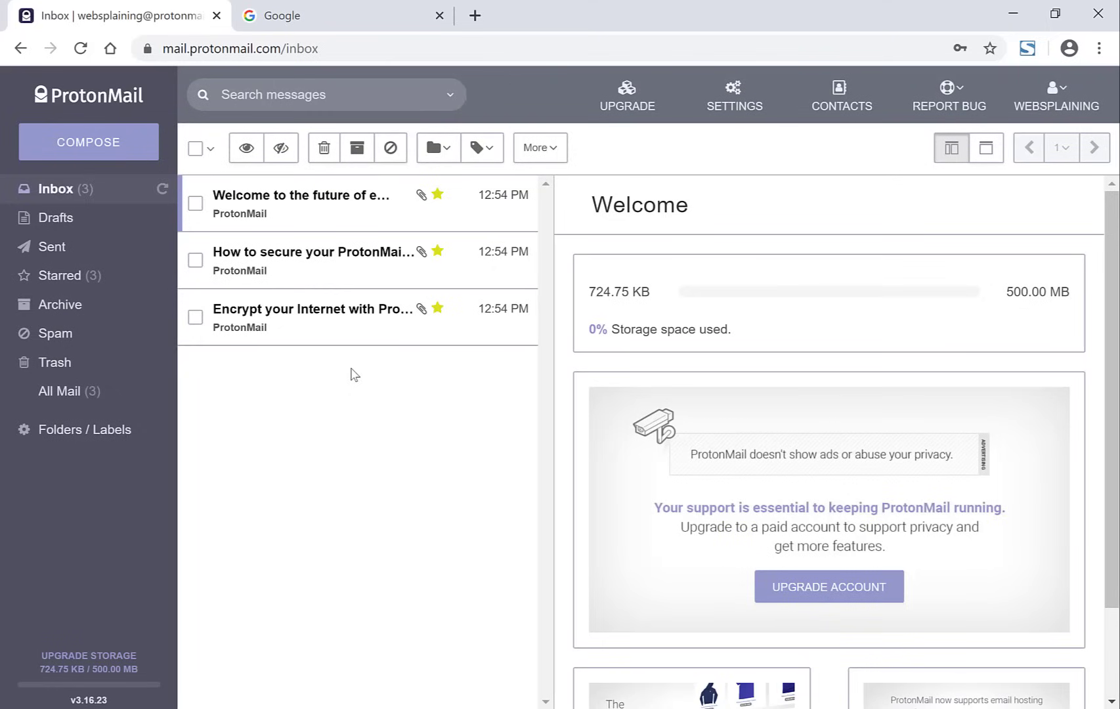
left_click(354, 8)
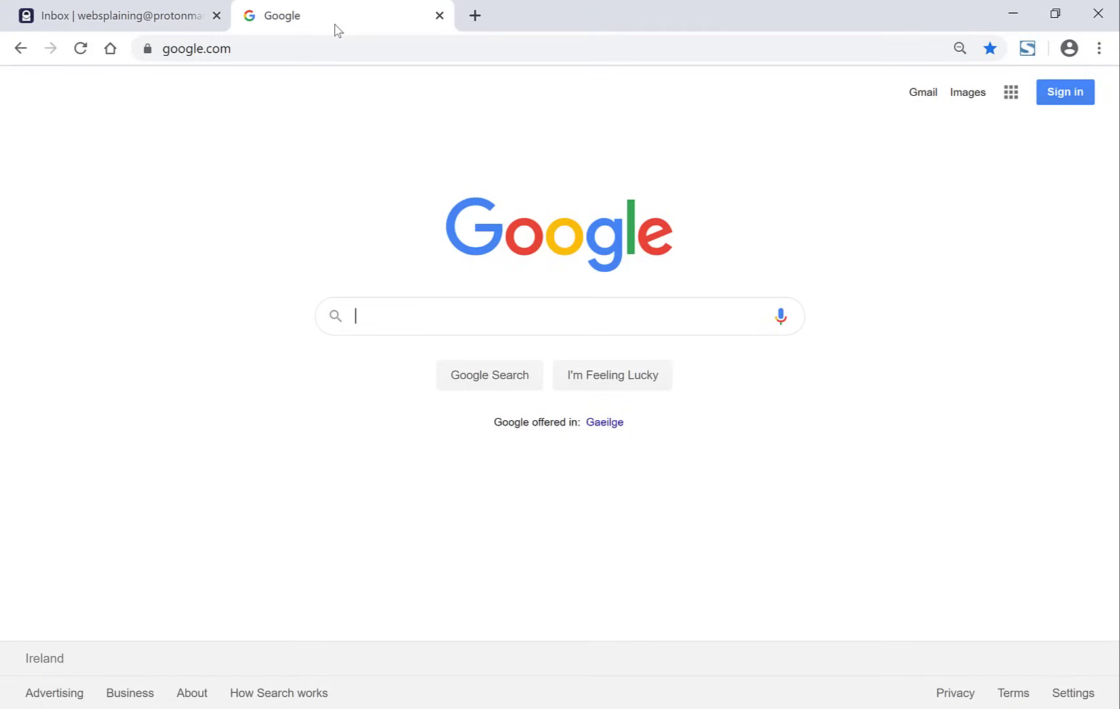
left_click(328, 53)
type("www.proton")
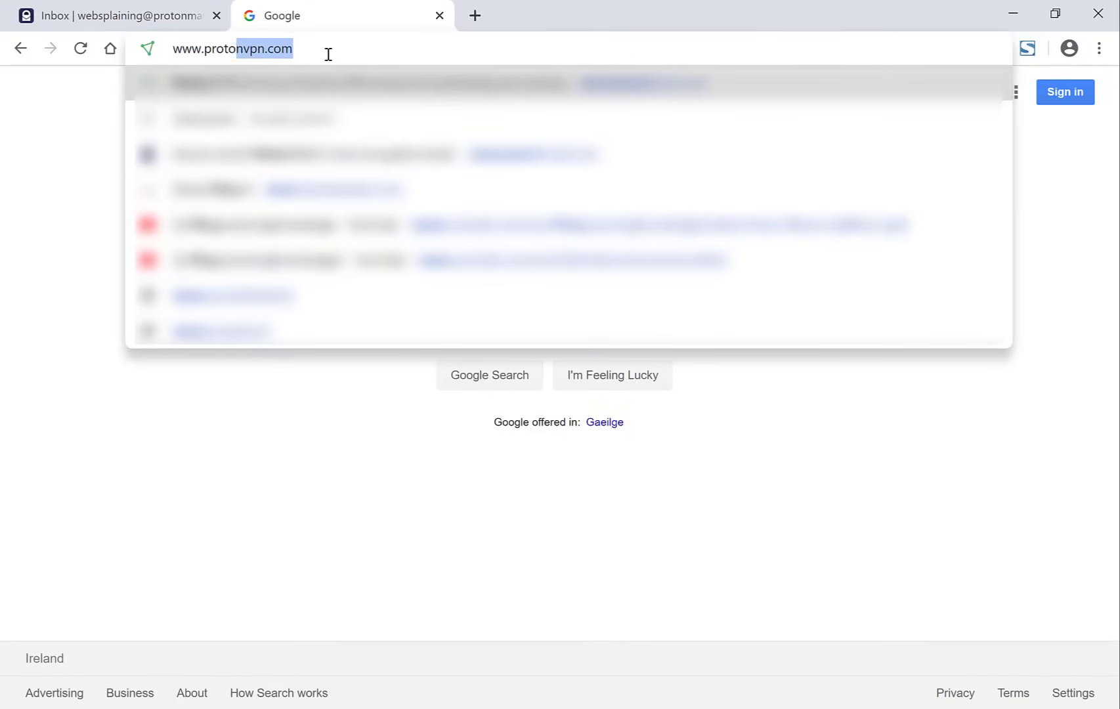
type("vpn.com")
key("Return")
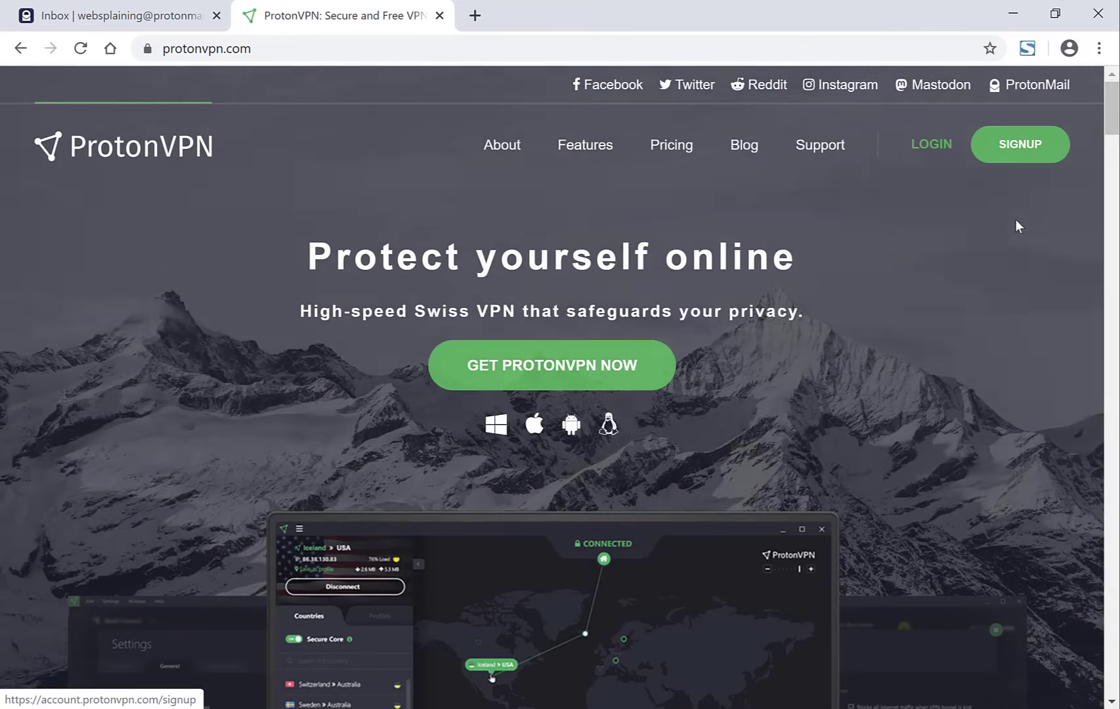
- Go to the sign-up page and scroll down to the Free, Basic, Plus and Visionary plans
left_click(1015, 153)
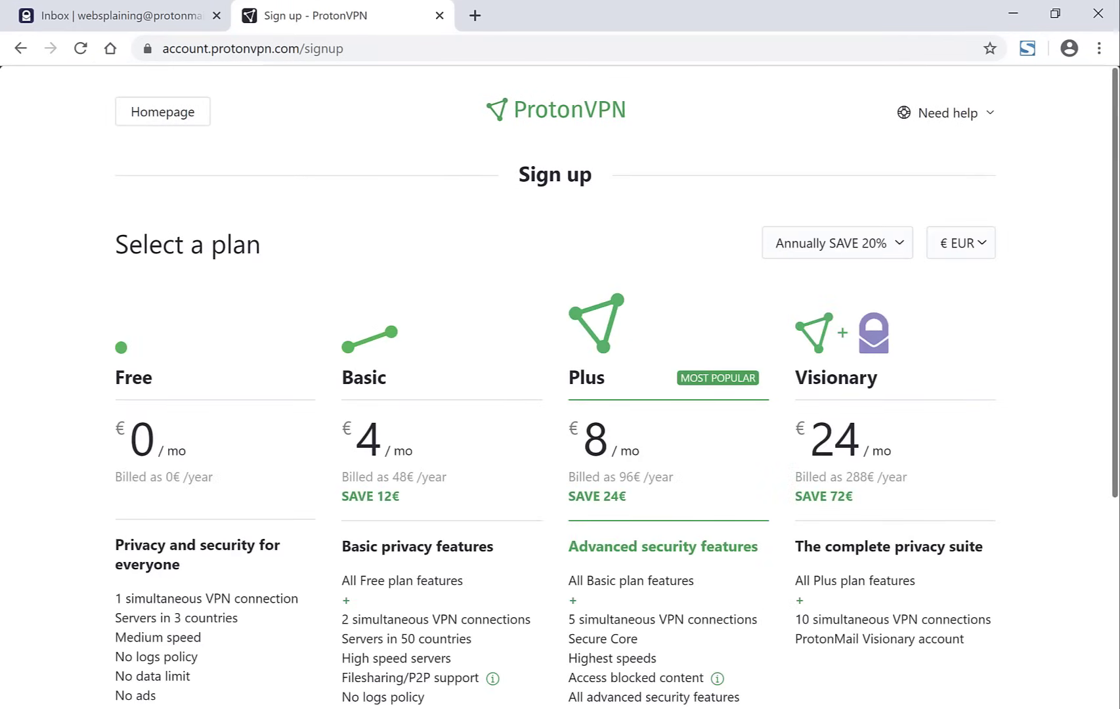
scroll(1116, 108, "down", 1)
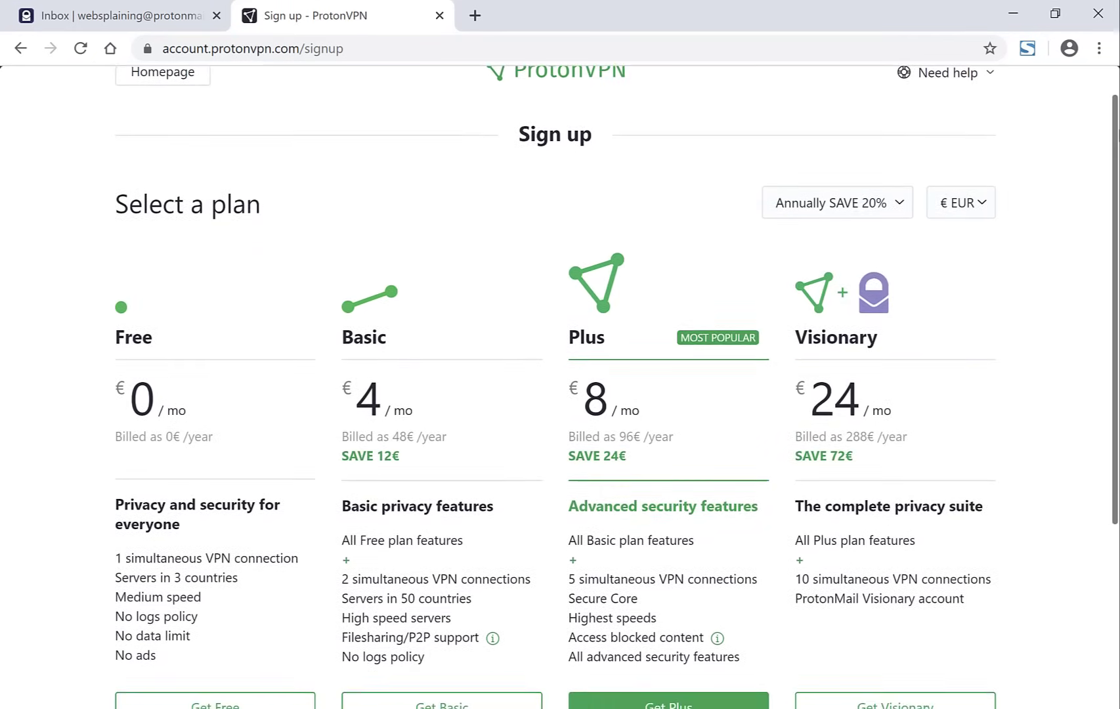
scroll(269, 270, "down", 2)
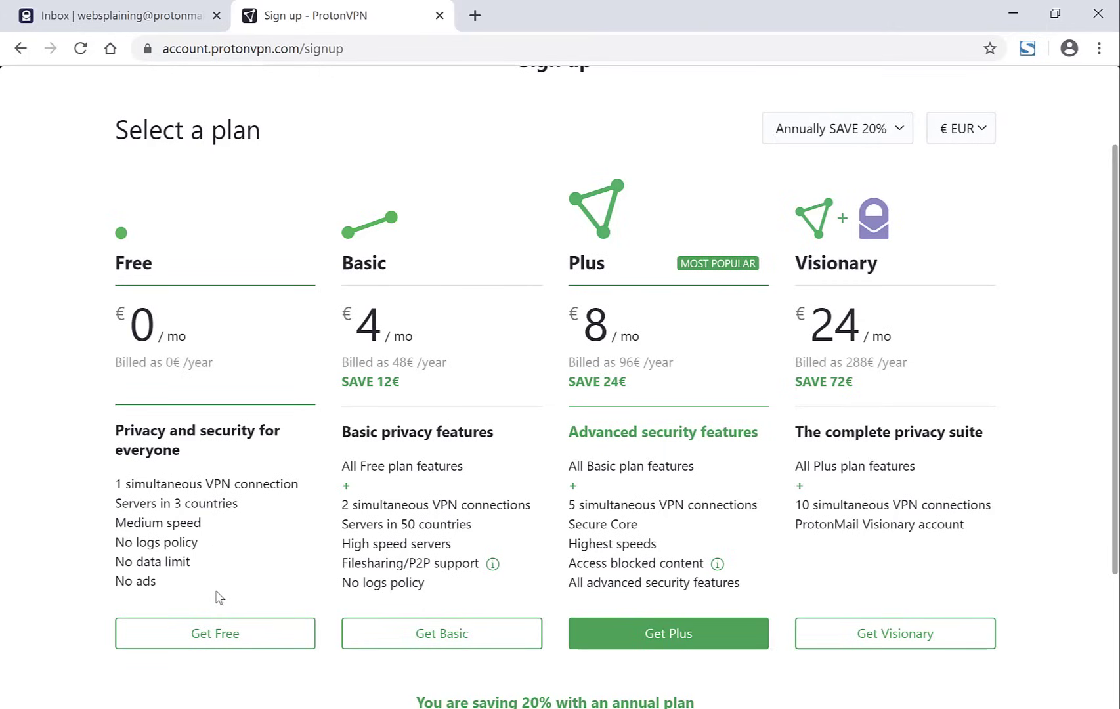
- Pick the Free plan and focus the Email address field of the Create an account form
left_click(223, 632)
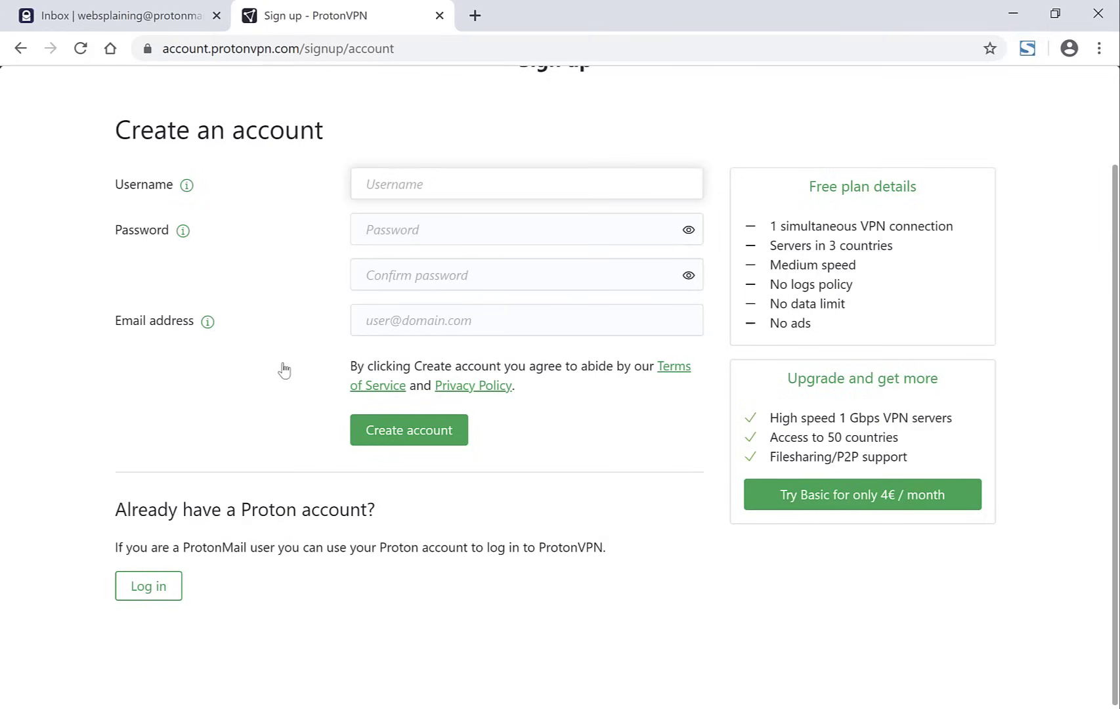
left_click(370, 318)
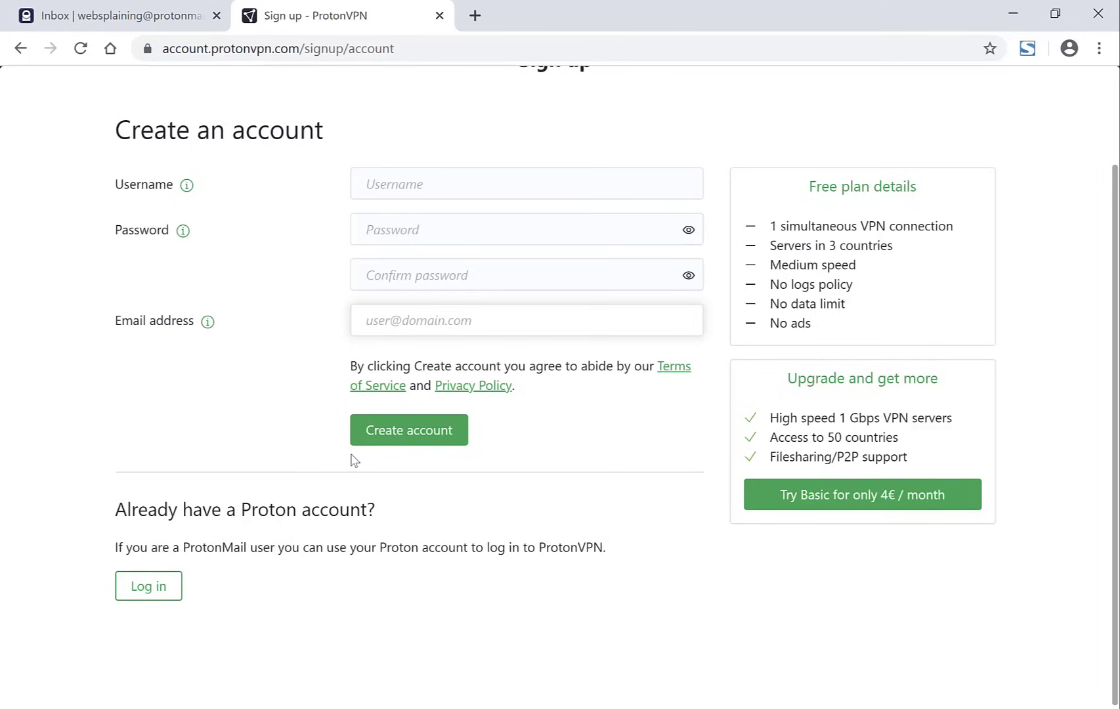
- Log in as 'websplaining' with the pasted password and dismiss the save-password prompt
left_click(159, 595)
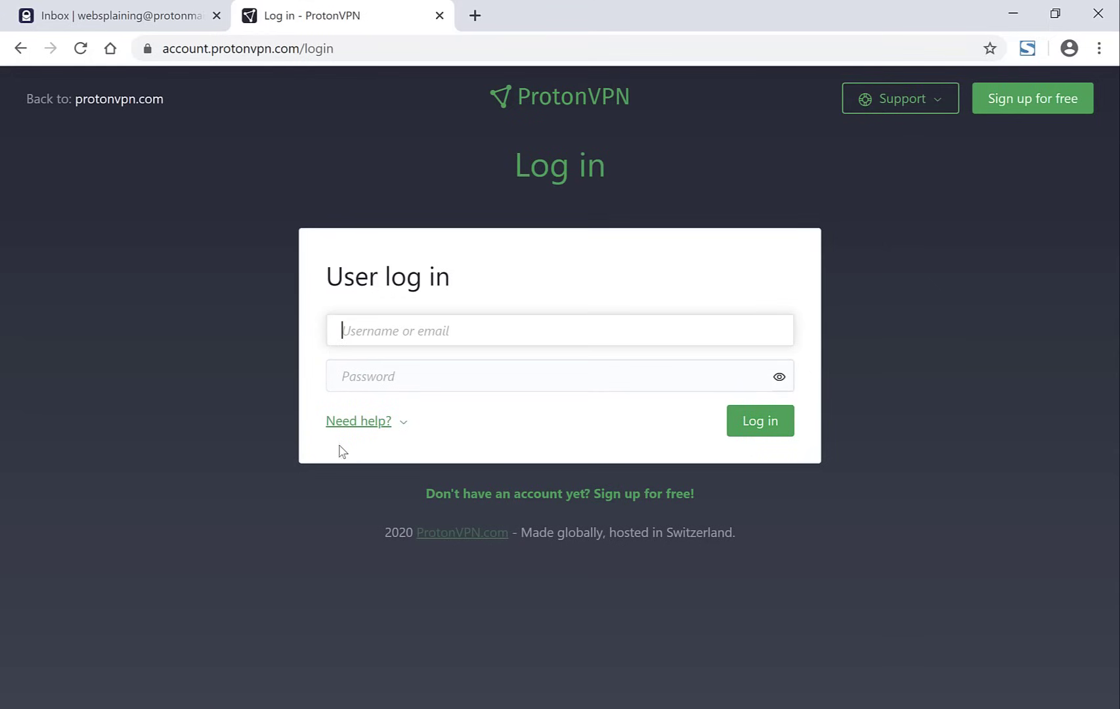
type("websplain")
type("ing")
left_click(425, 370)
key("ctrl+v")
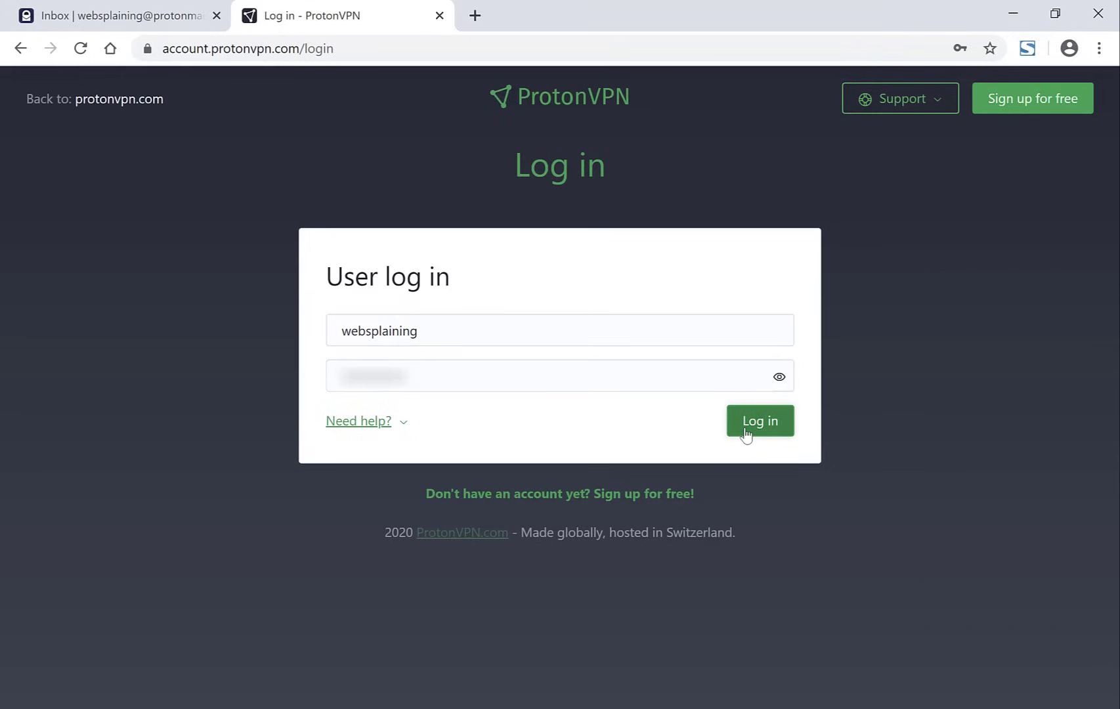
left_click(745, 432)
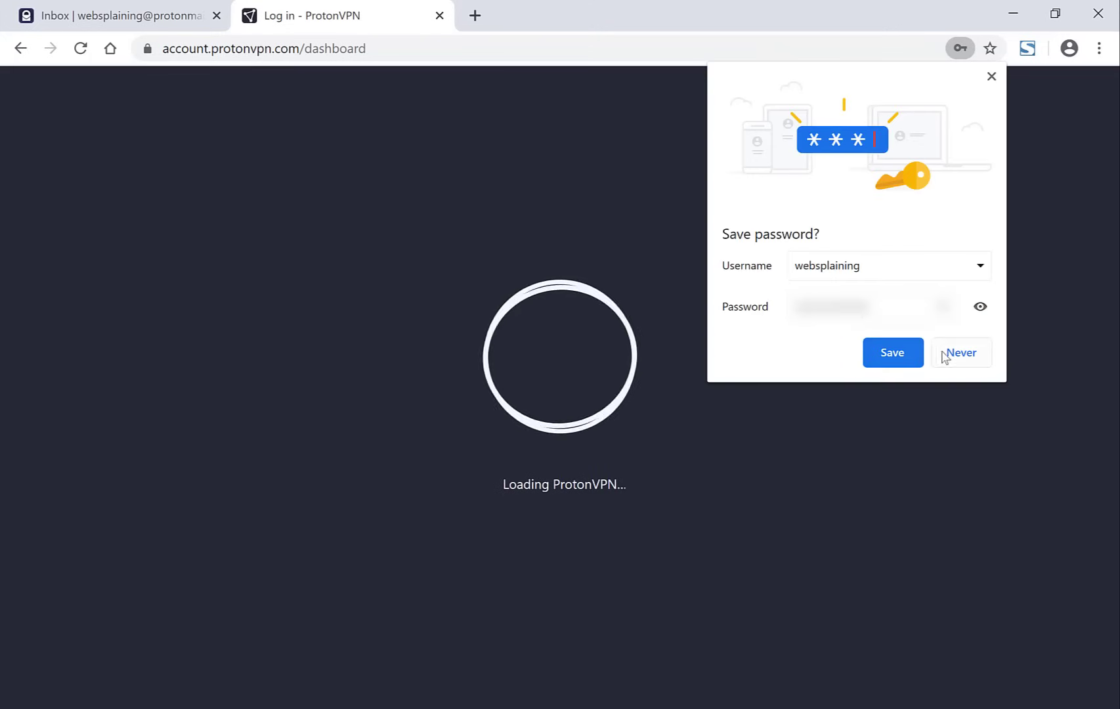
left_click(945, 355)
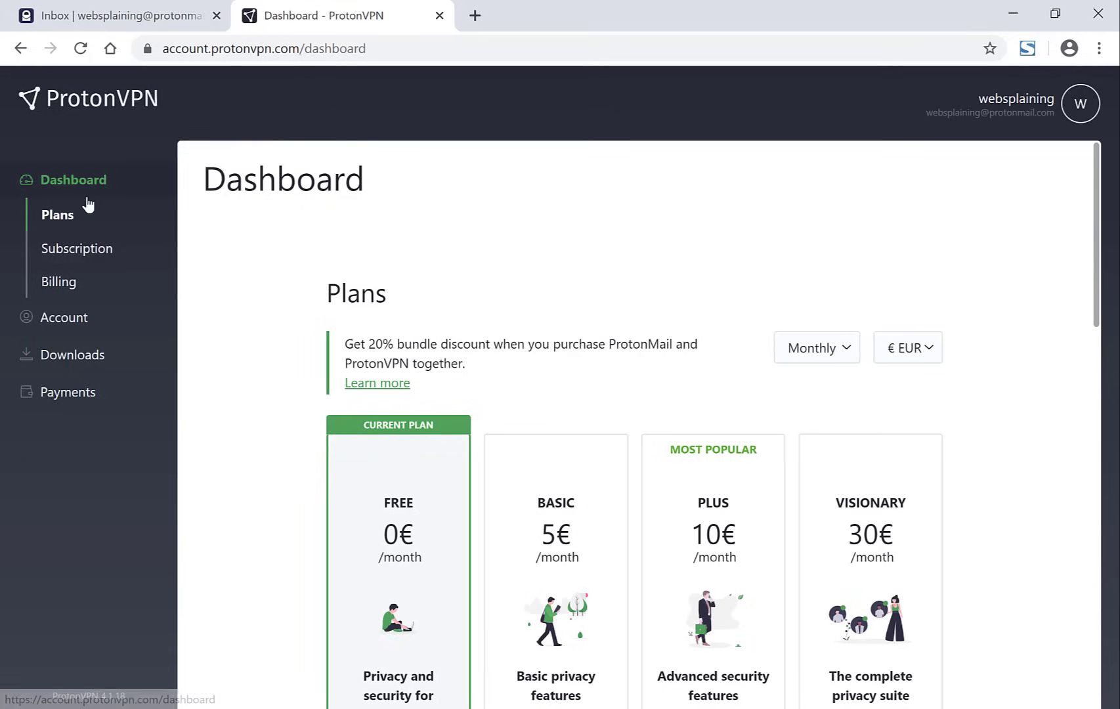
- Go to Downloads and choose the Windows client download
left_click(77, 363)
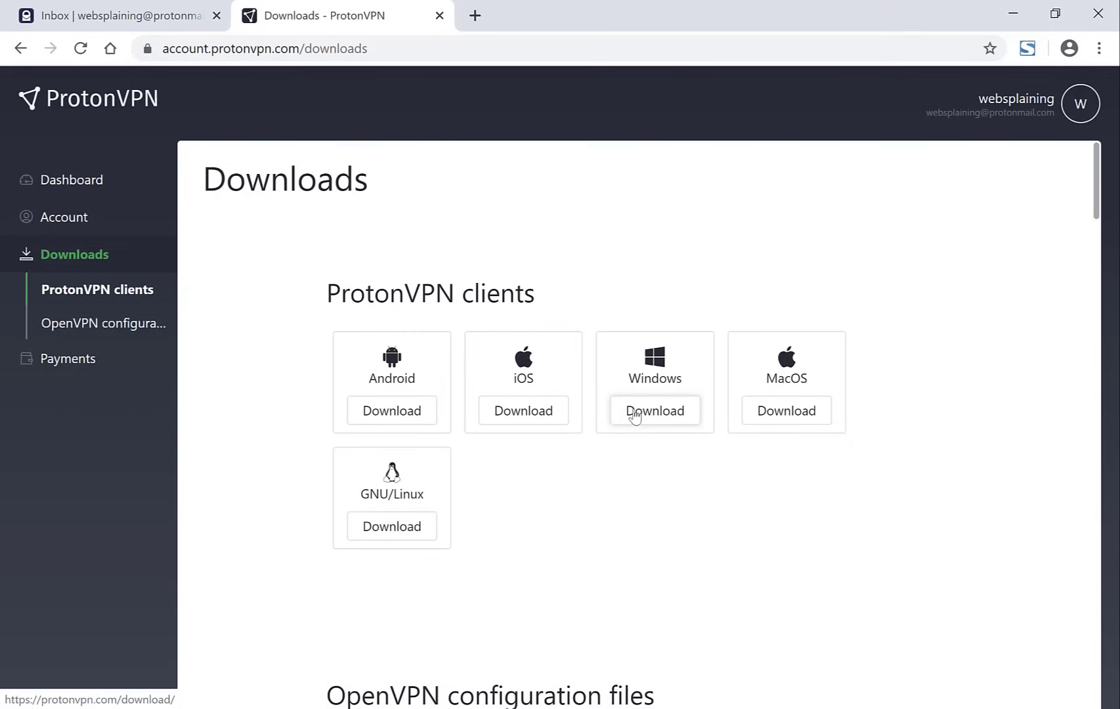
left_click(634, 416)
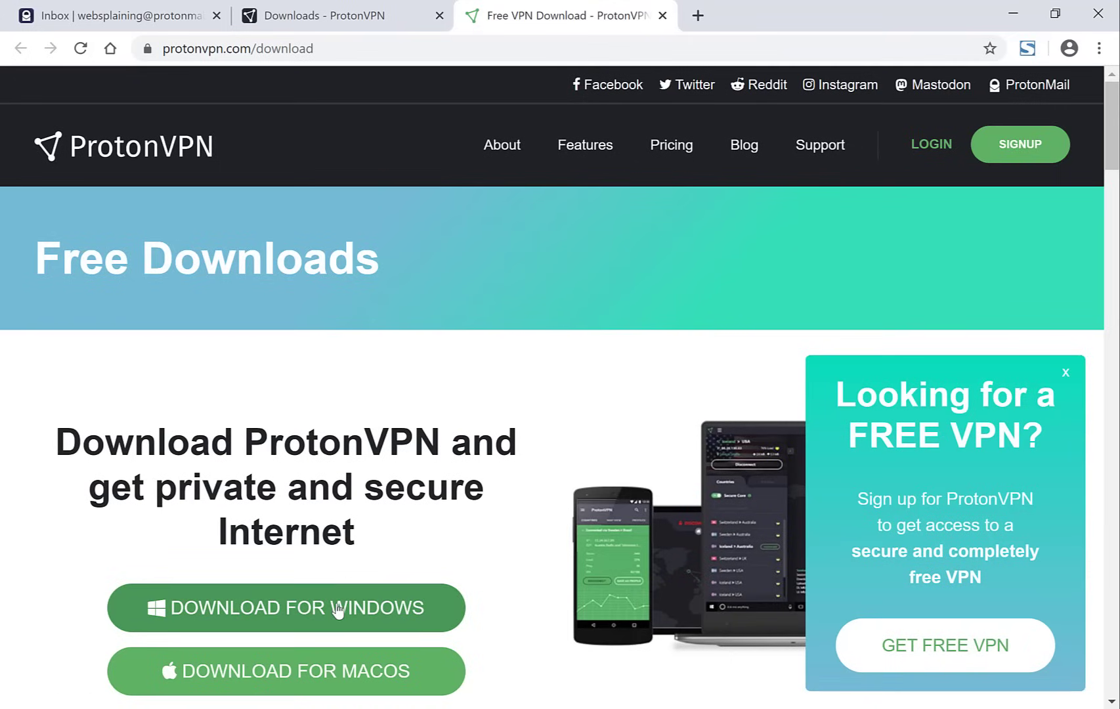
- Download the ProtonVPN Windows installer and run it from the download shelf
left_click(338, 617)
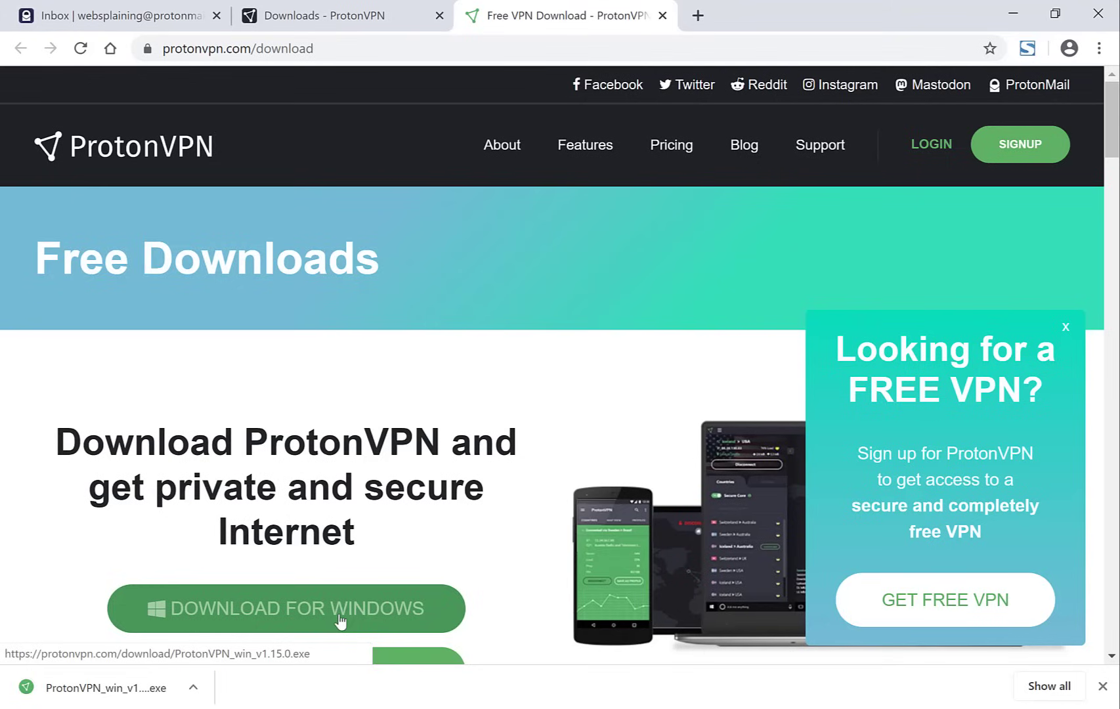
left_click(189, 698)
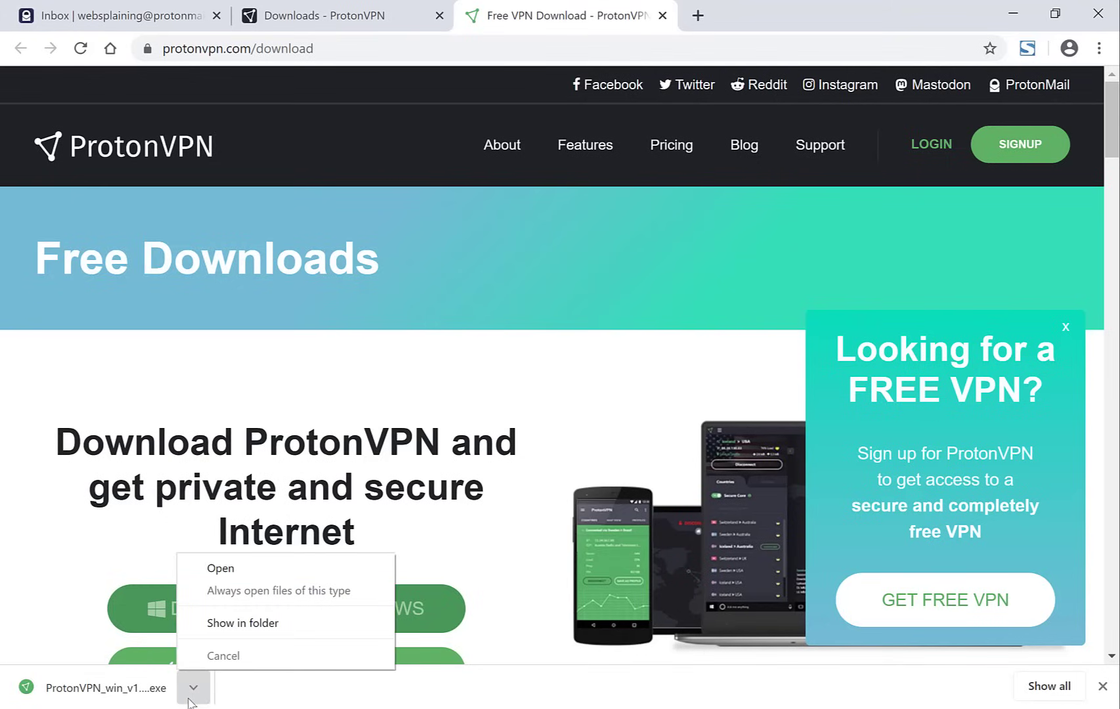
left_click(249, 571)
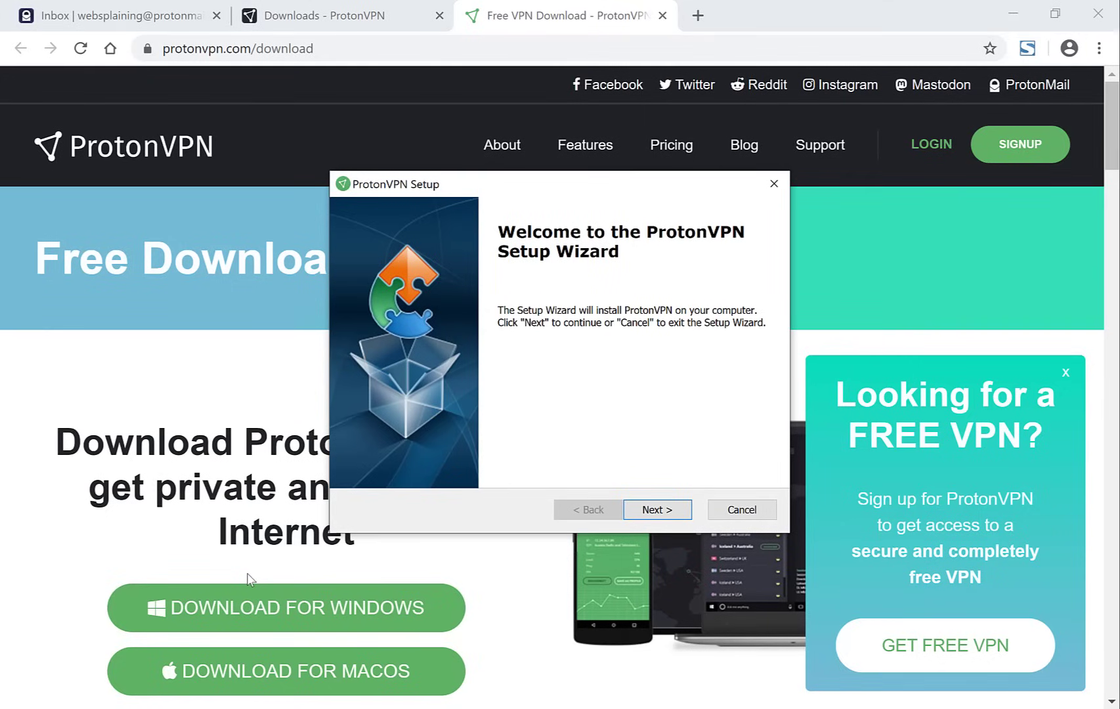
- Install ProtonVPN to the default Program Files folder and finish the wizard
left_click(637, 512)
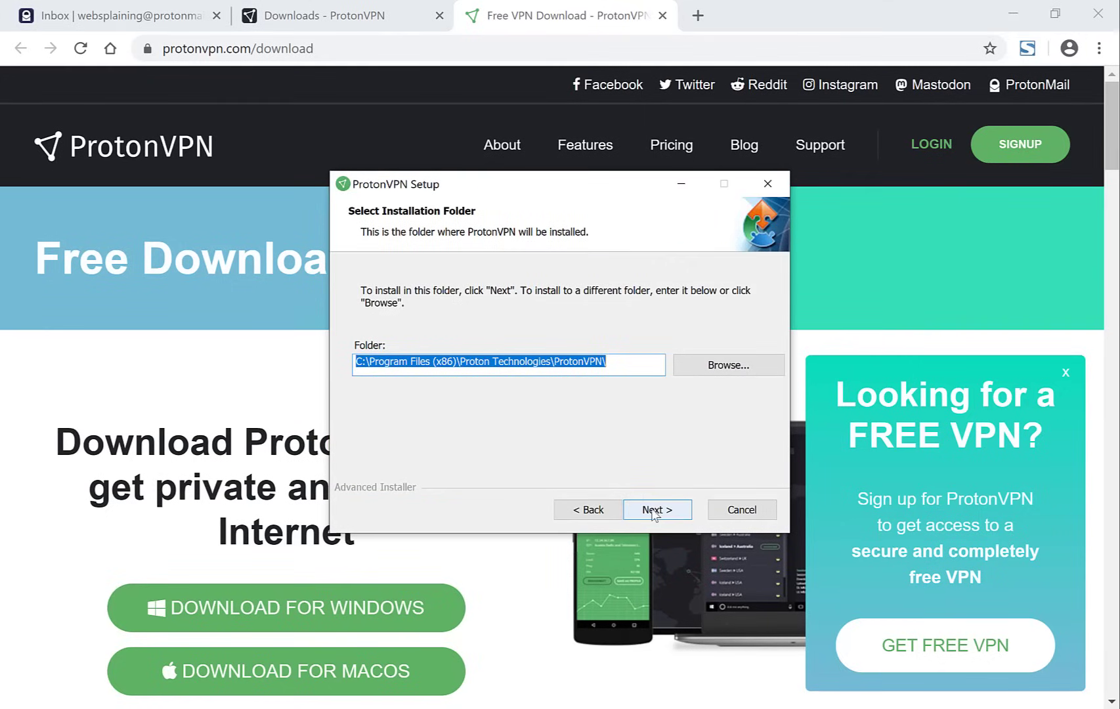
left_click(654, 513)
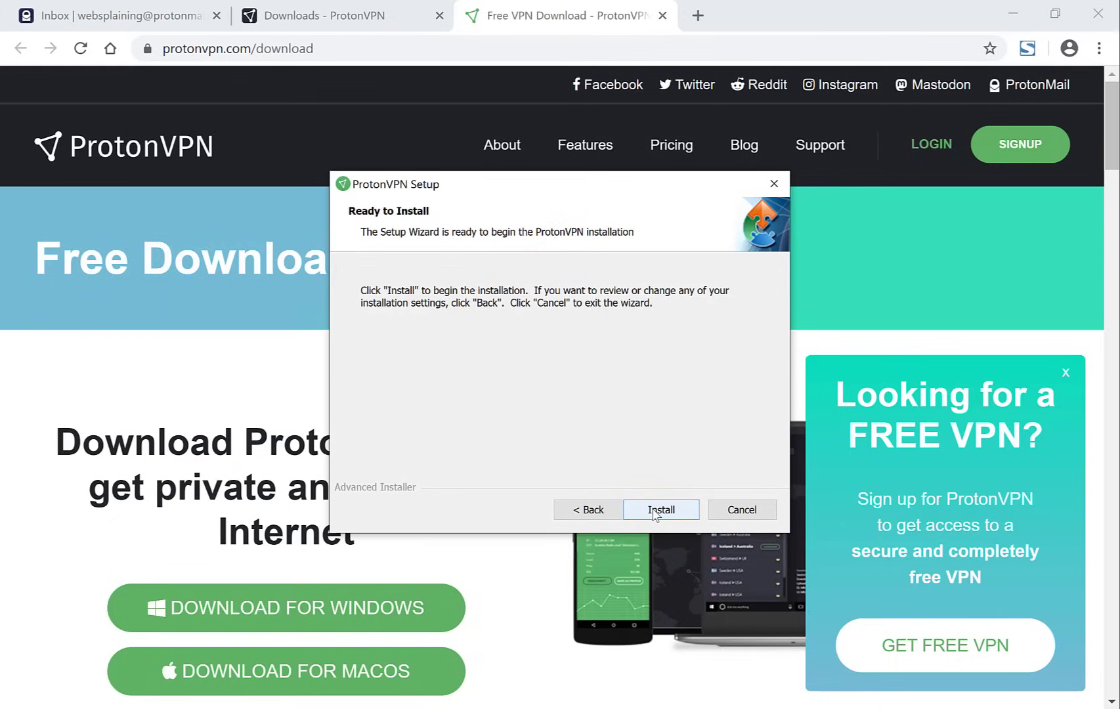
left_click(655, 513)
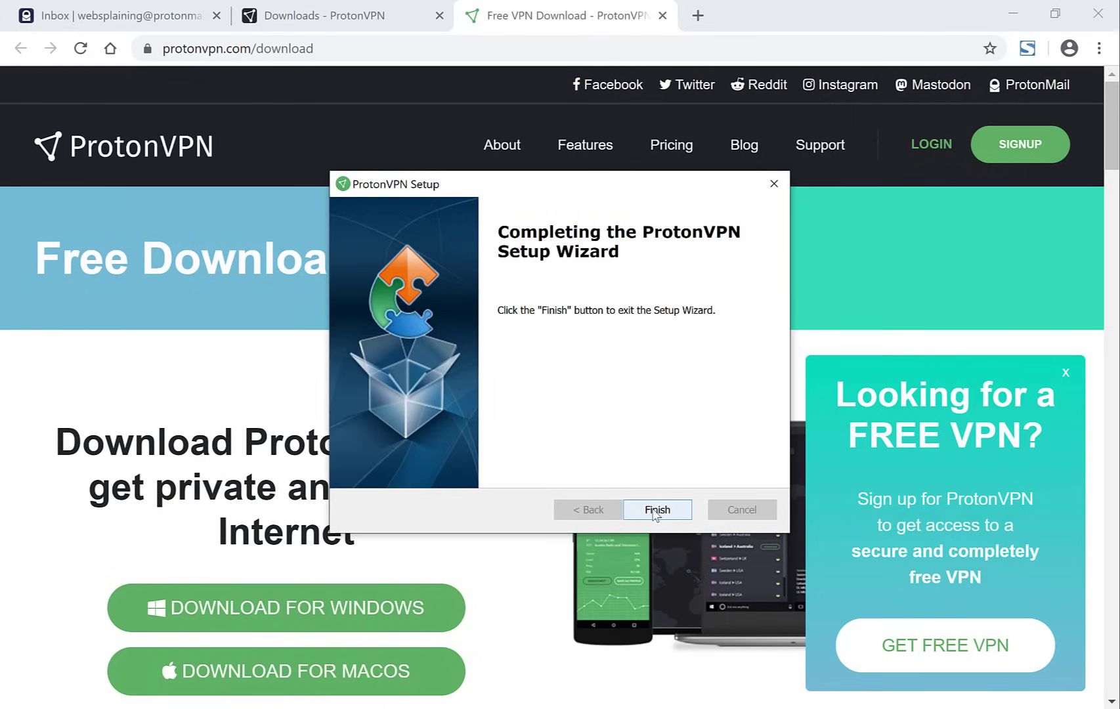
left_click(653, 514)
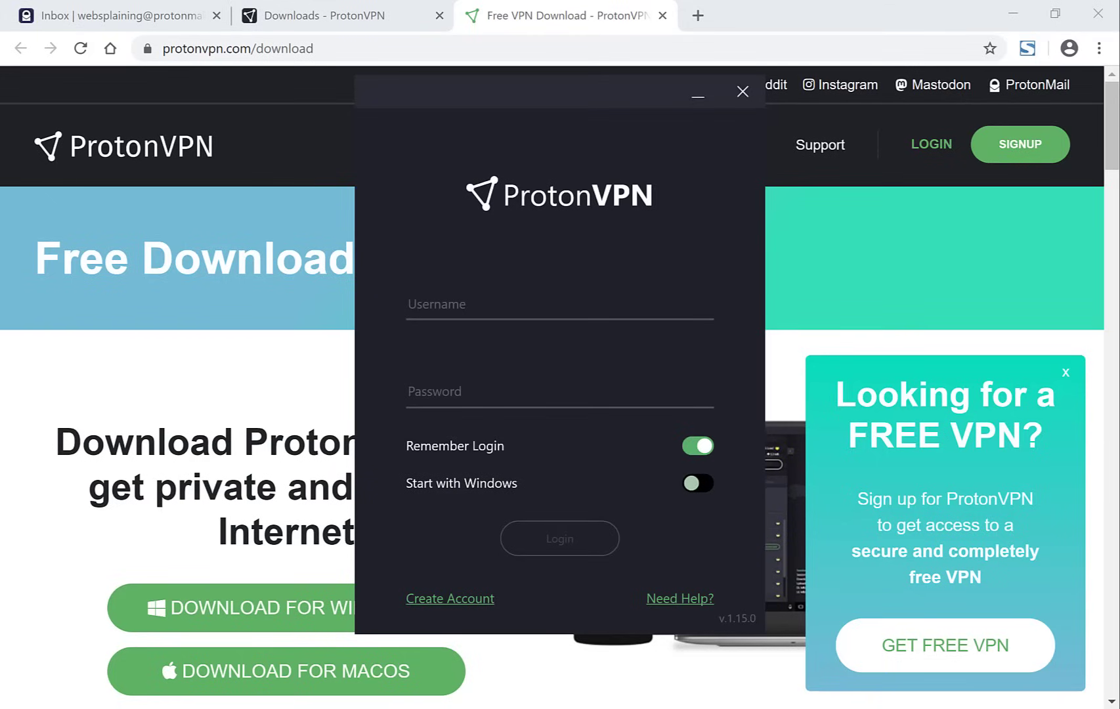
- Log in to the client as 'websplaining' with the account password
left_click(489, 309)
type("websplaining")
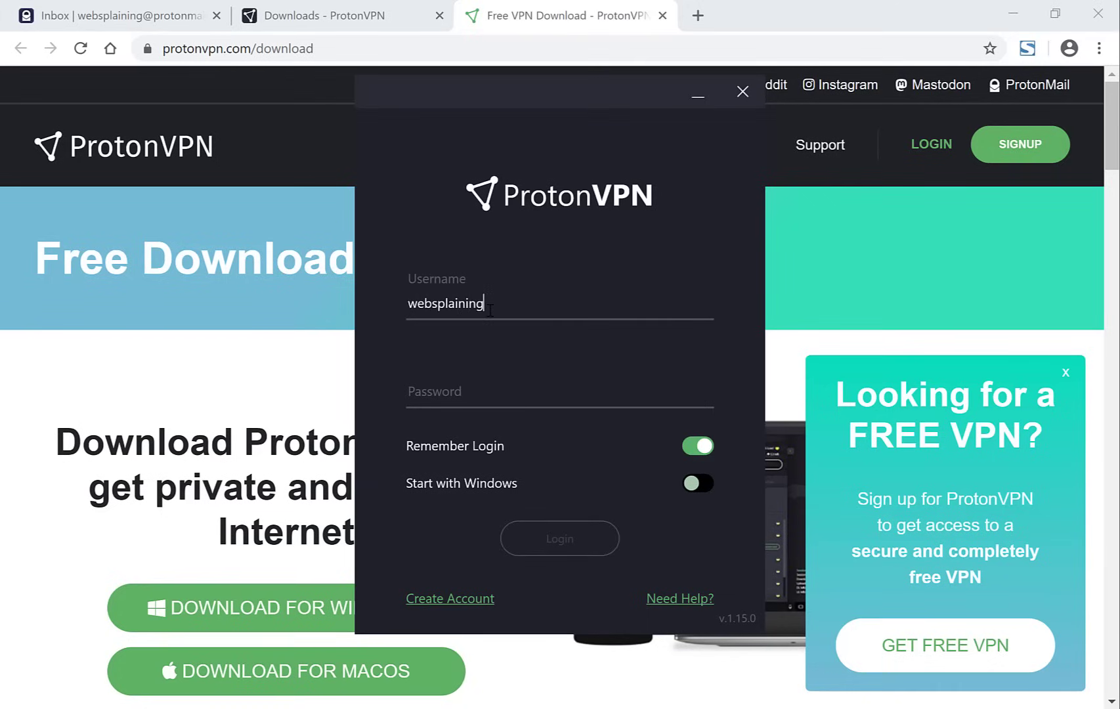
key("Tab")
type("password")
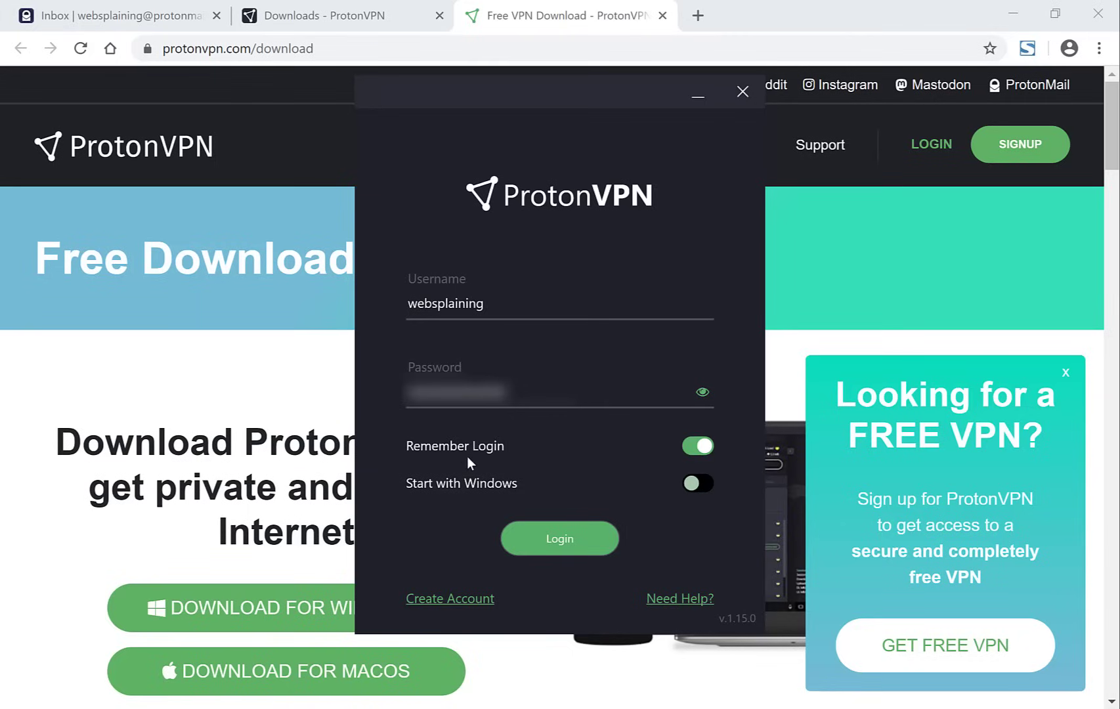
left_click(553, 537)
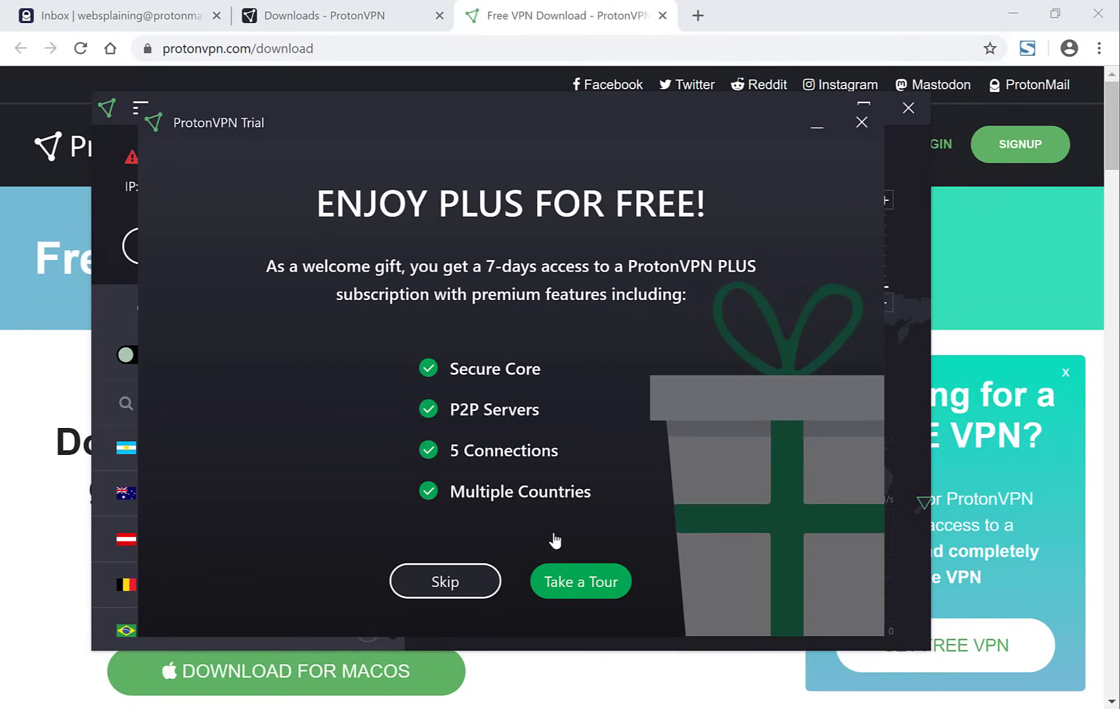
- Skip the 7-day Plus trial offer and browse the Countries list
left_click(445, 582)
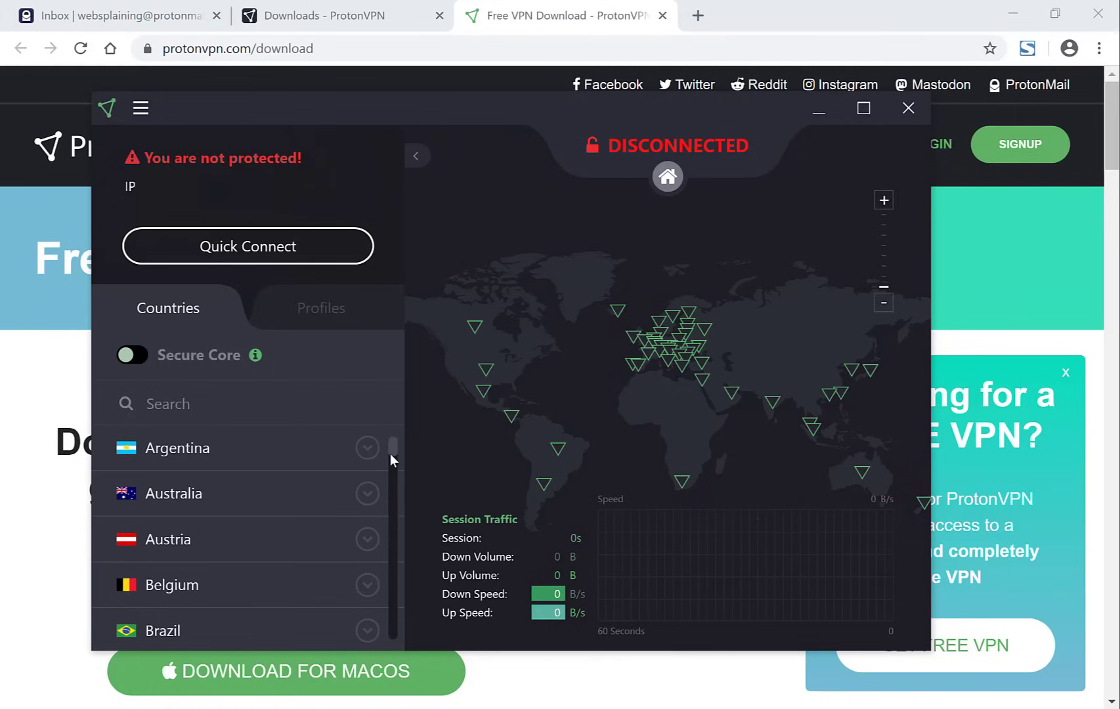
mouse_move(391, 456)
left_mouse_down()
mouse_move(390, 626)
mouse_move(389, 448)
left_mouse_up()
scroll(390, 616, "down", 1)
mouse_move(247, 447)
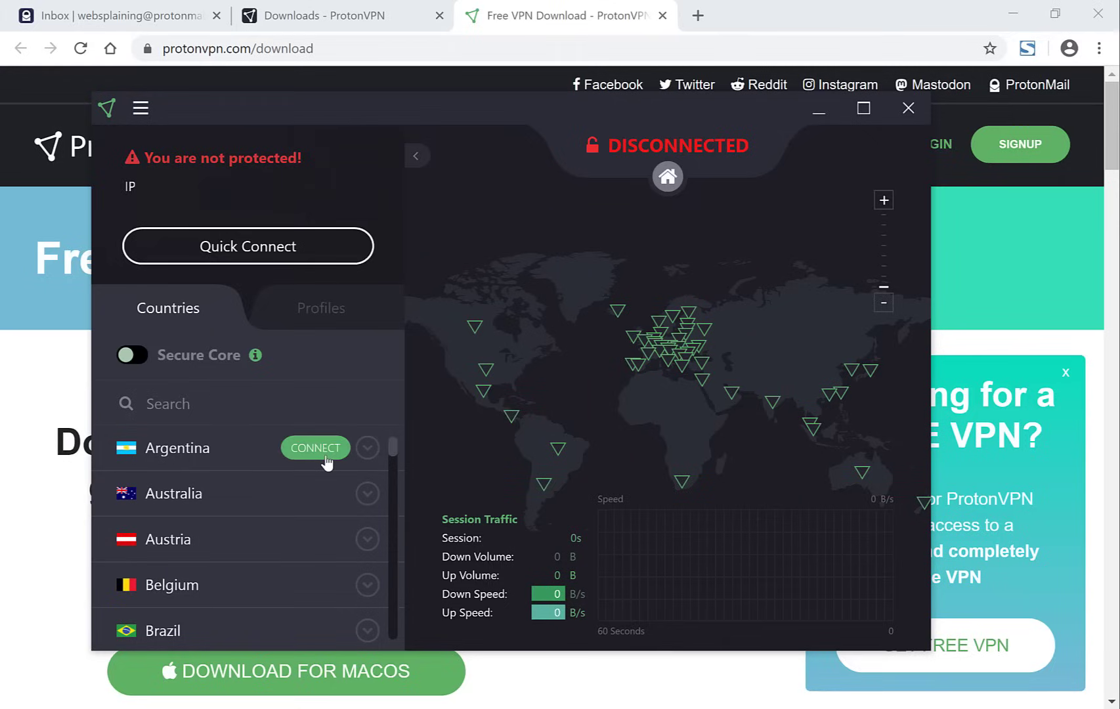
- Connect to Argentina server AR#5 from the Countries list
left_click(316, 448)
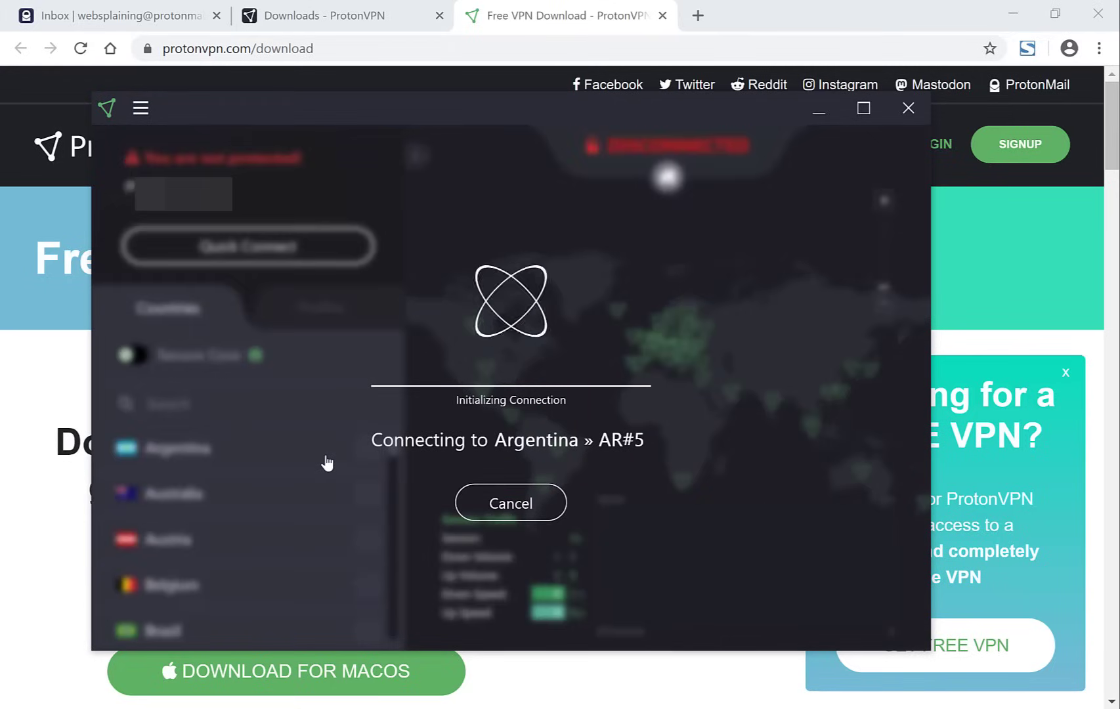